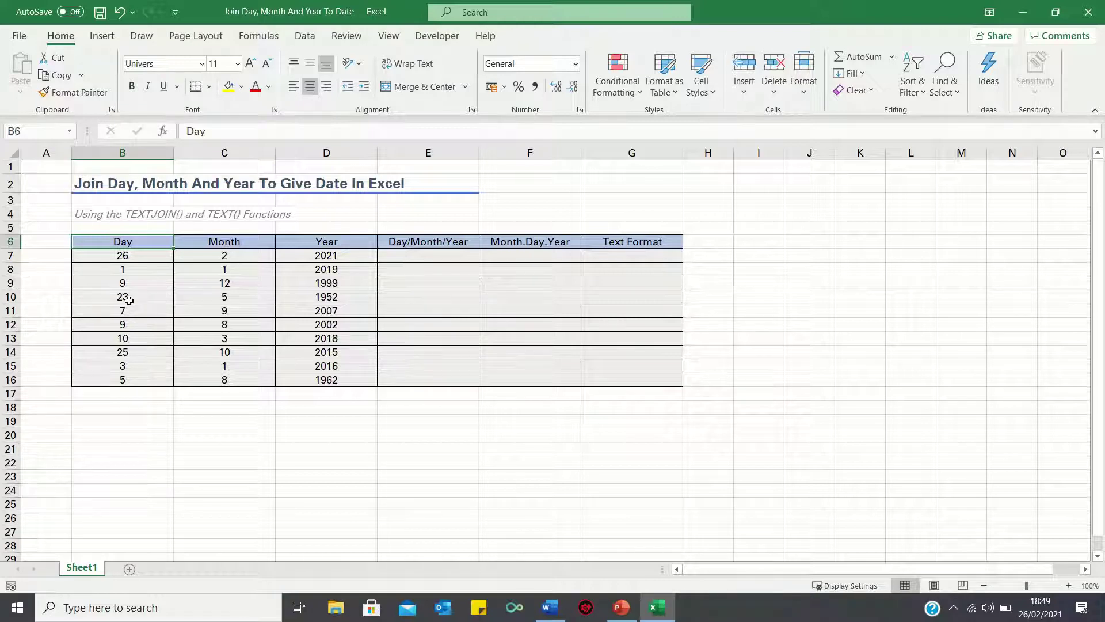
Step: In E7, join B7:D7 with slashes using TEXTJOIN to show 26/2/2021
{"action": "key", "text": "Right"}
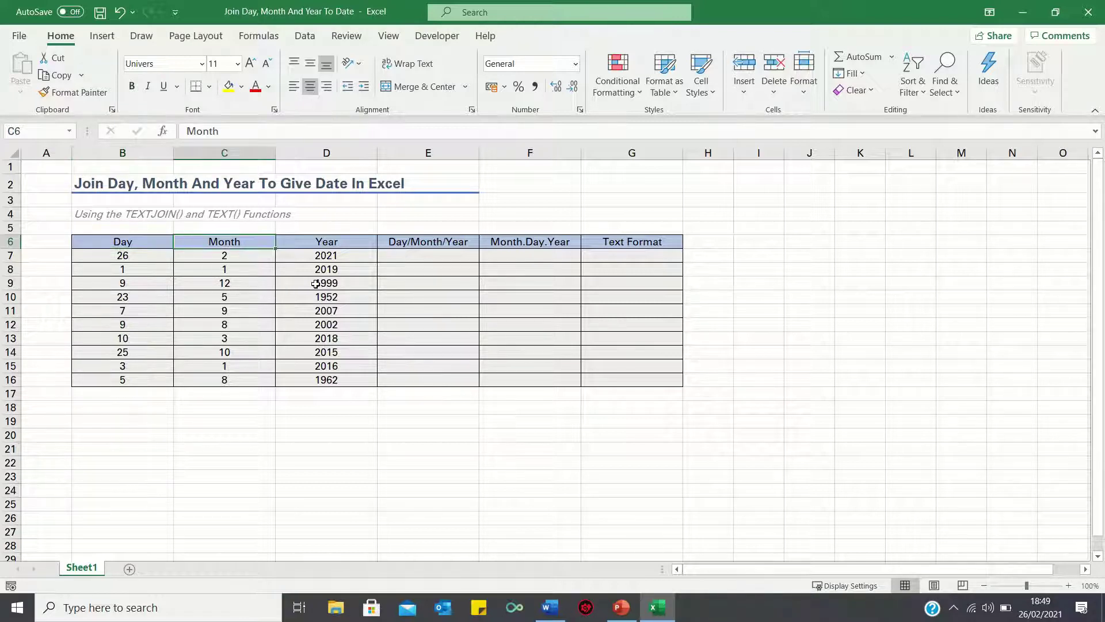
{"action": "key", "text": "Right"}
{"action": "key", "text": "Right"}
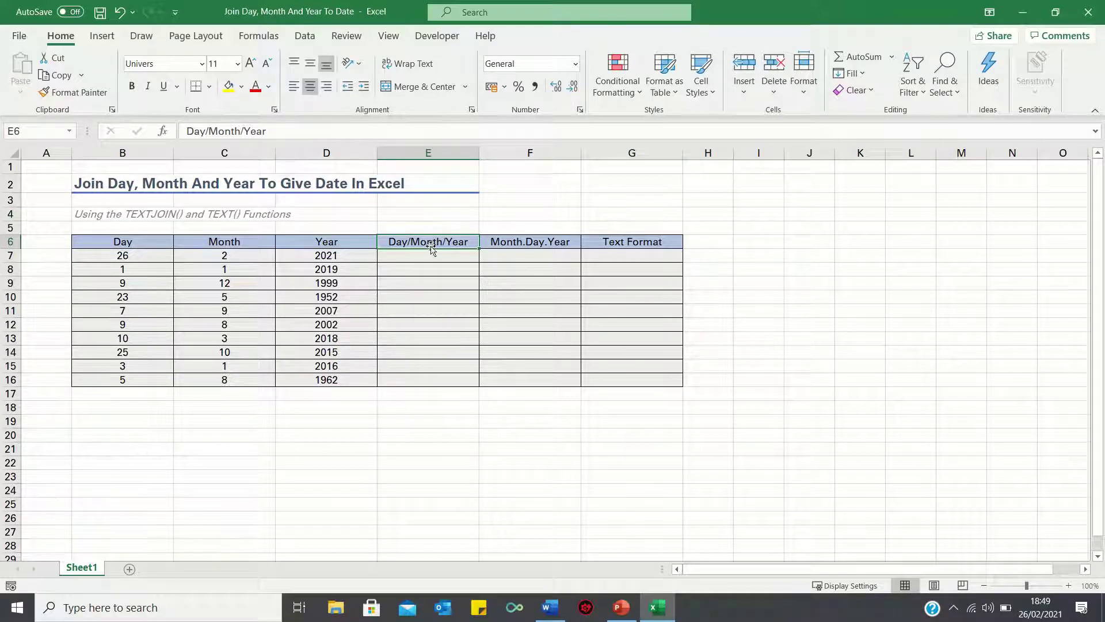
{"action": "left_click", "coordinate": [432, 252]}
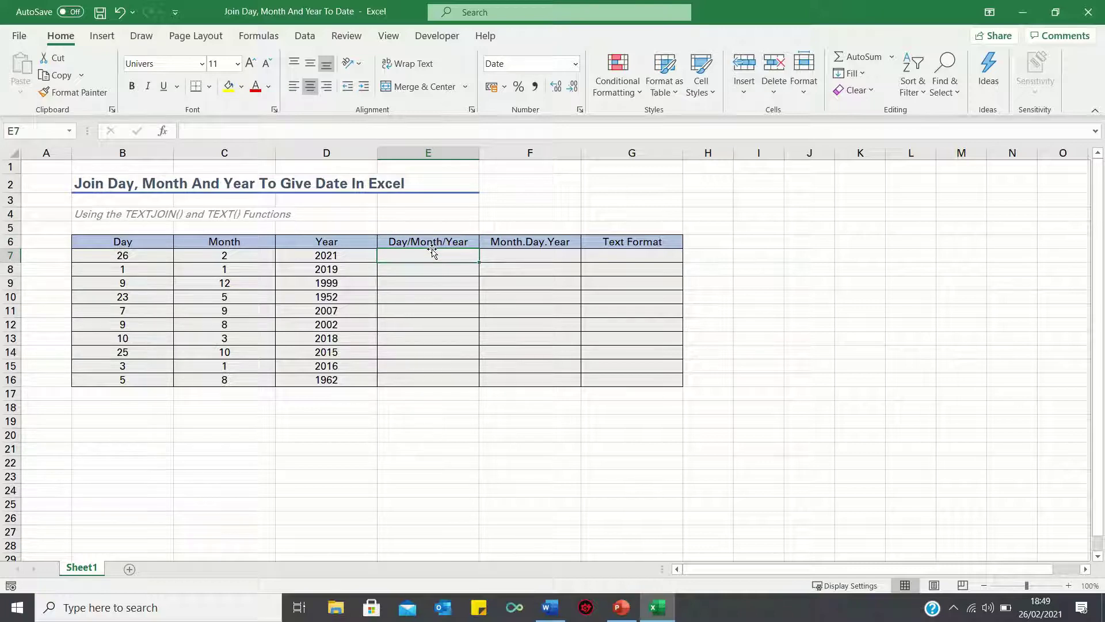
{"action": "type", "text": "="}
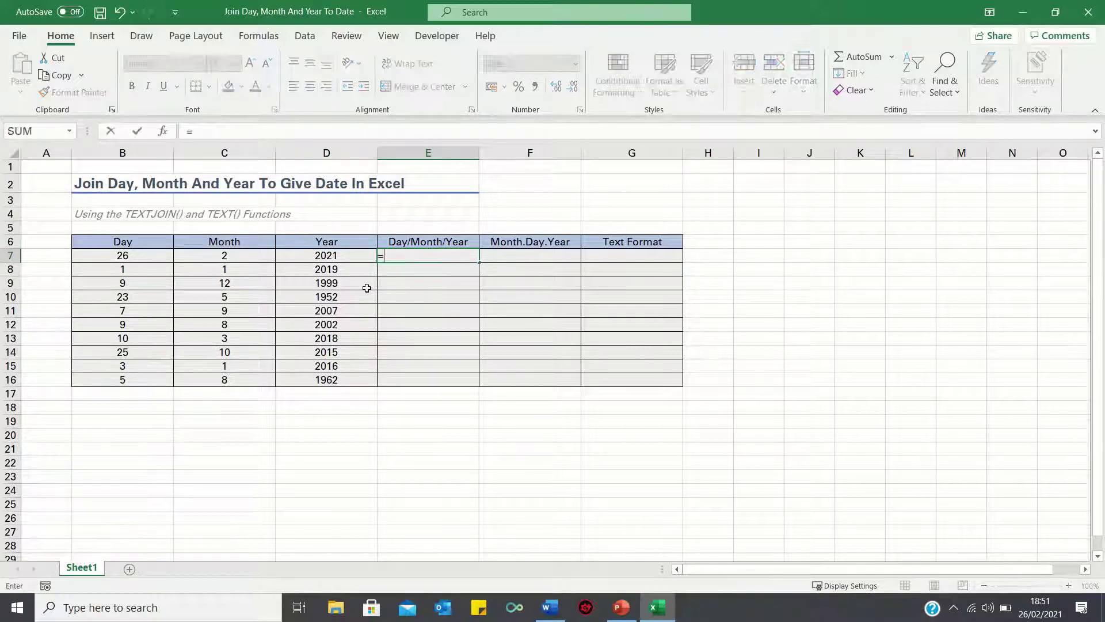
{"action": "type", "text": "textjoin"}
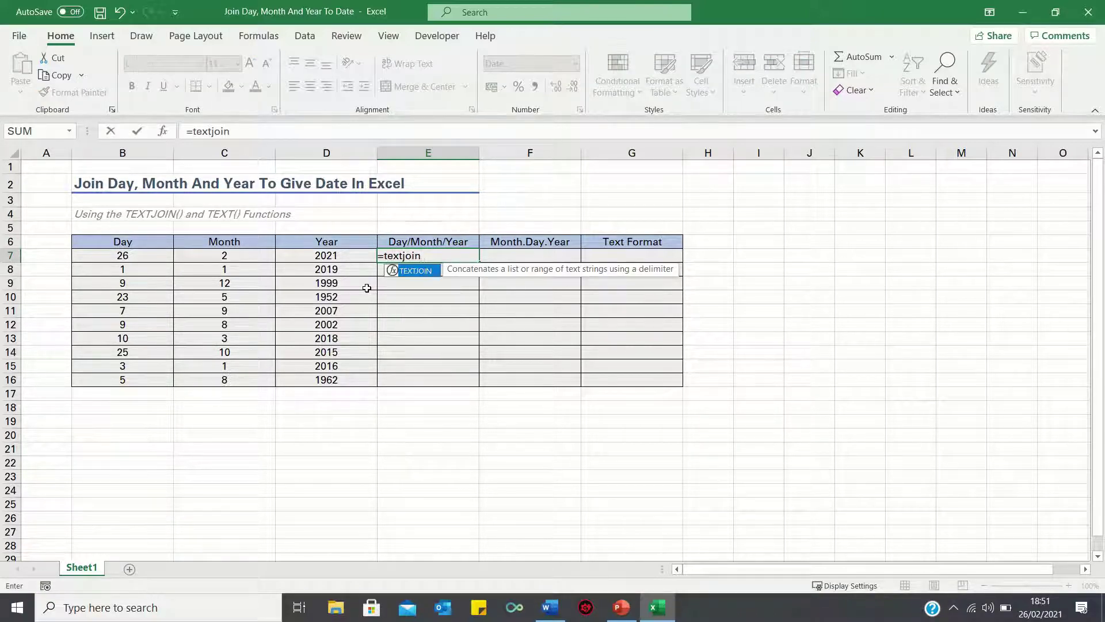
{"action": "type", "text": "("}
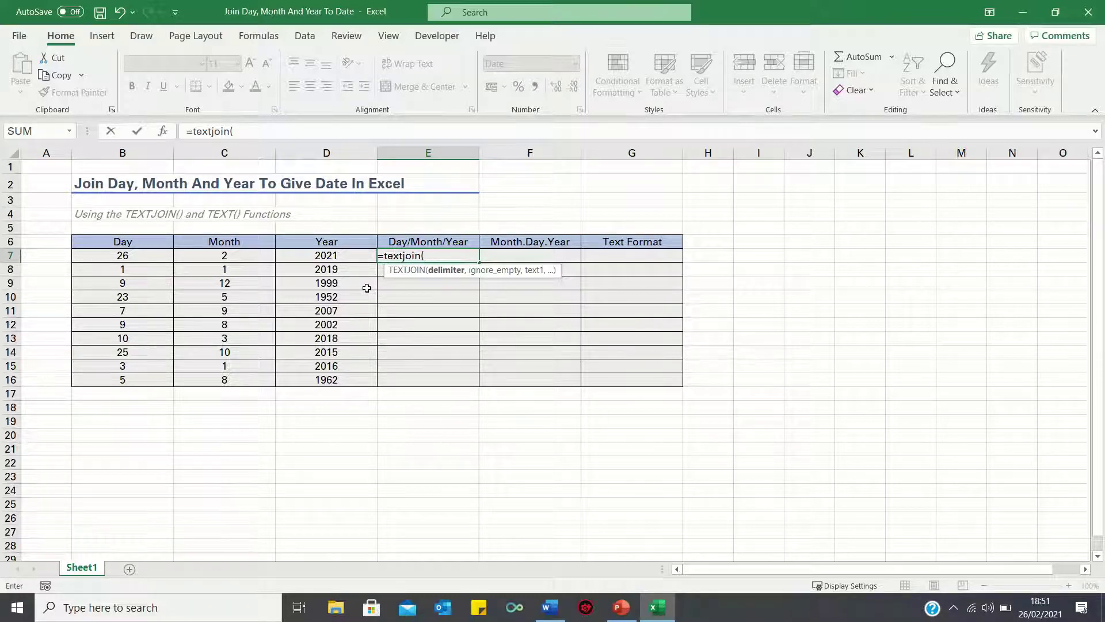
{"action": "type", "text": "\"/\""}
{"action": "type", "text": ","}
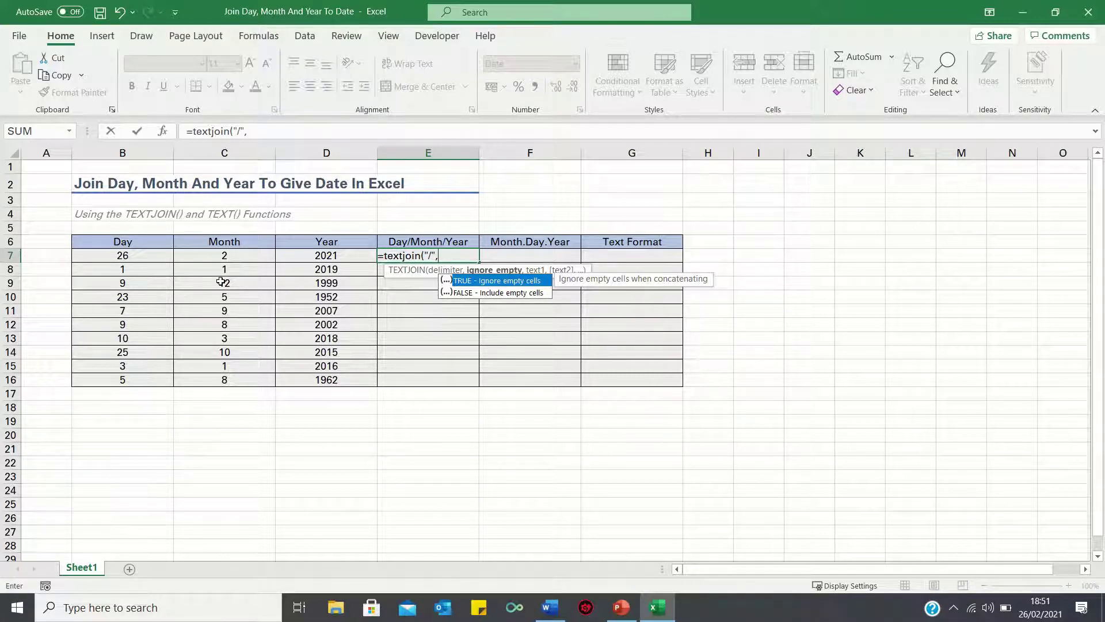
{"action": "type", "text": "false"}
{"action": "type", "text": ","}
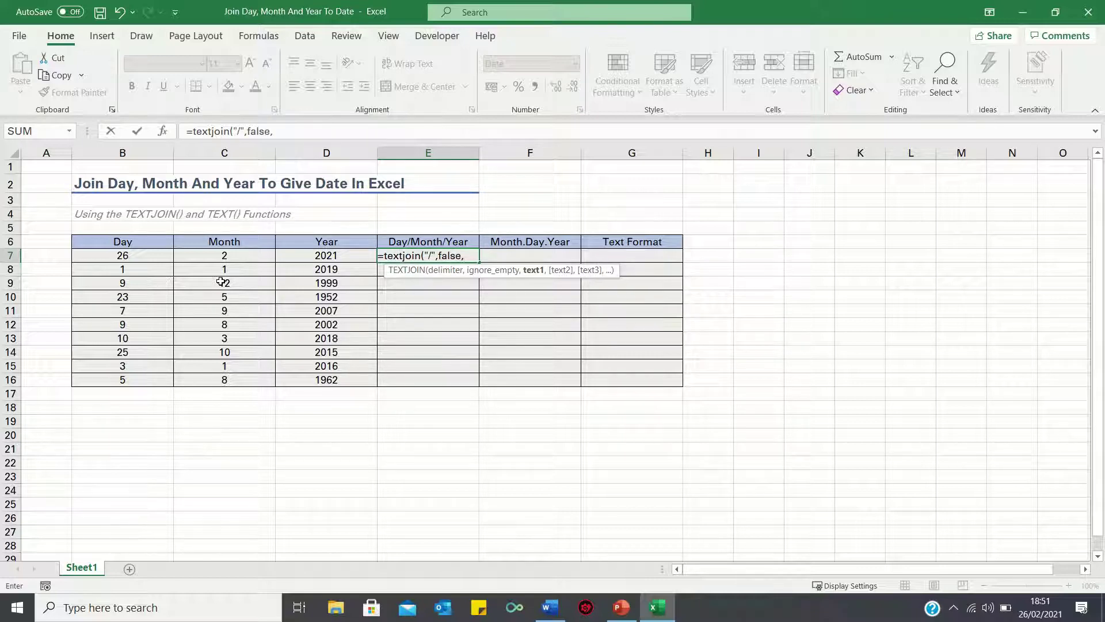
{"action": "left_click_drag", "start_coordinate": [126, 254], "coordinate": [298, 260]}
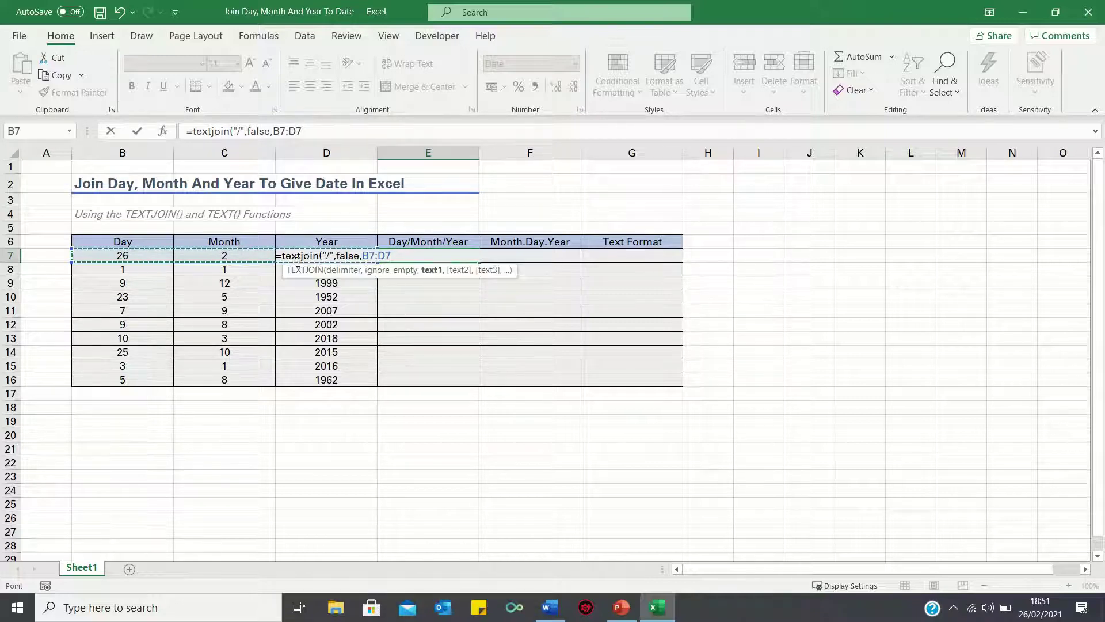
{"action": "key", "text": "Return"}
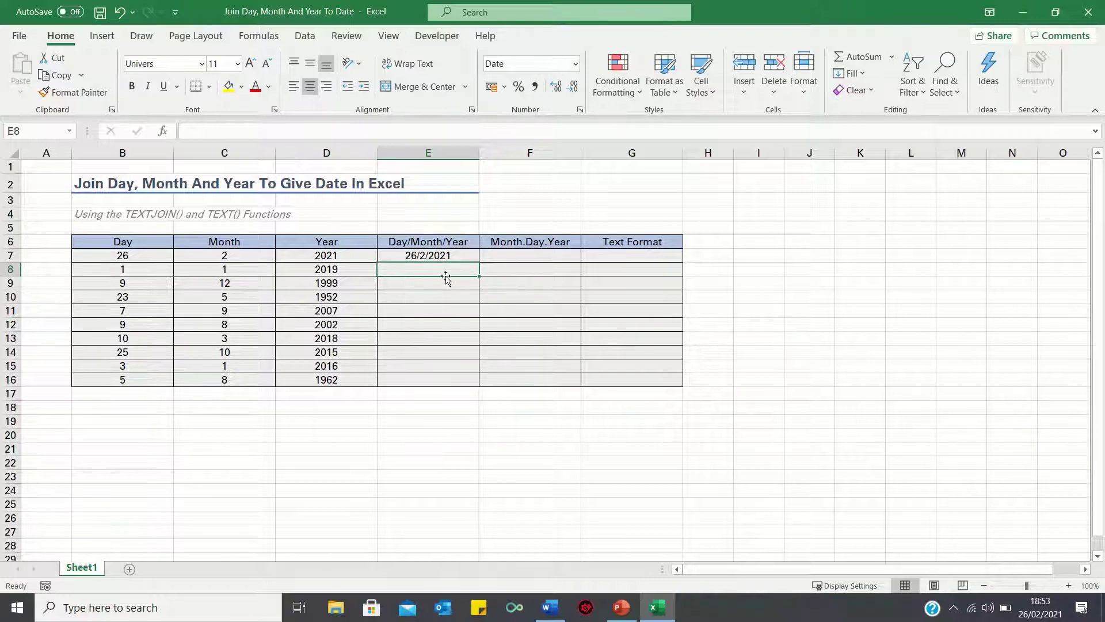
Step: Enter =TEXTJOIN(".",FALSE,C7,B7,D7) in F7 so it shows 2.26.2021
{"action": "key", "text": "Right"}
{"action": "key", "text": "Up"}
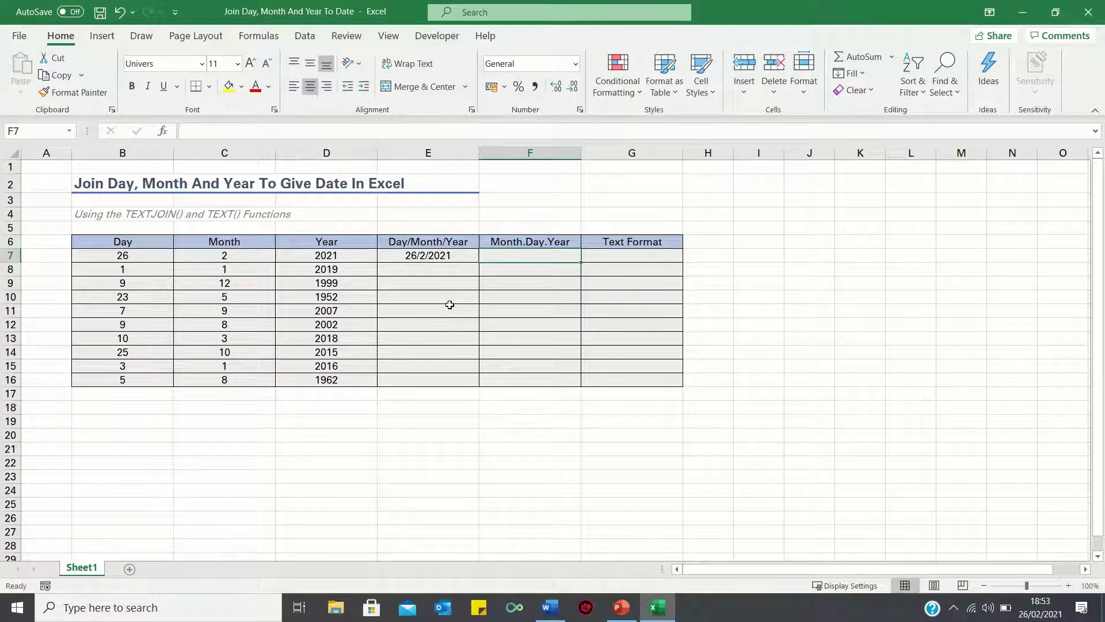
{"action": "type", "text": "=text"}
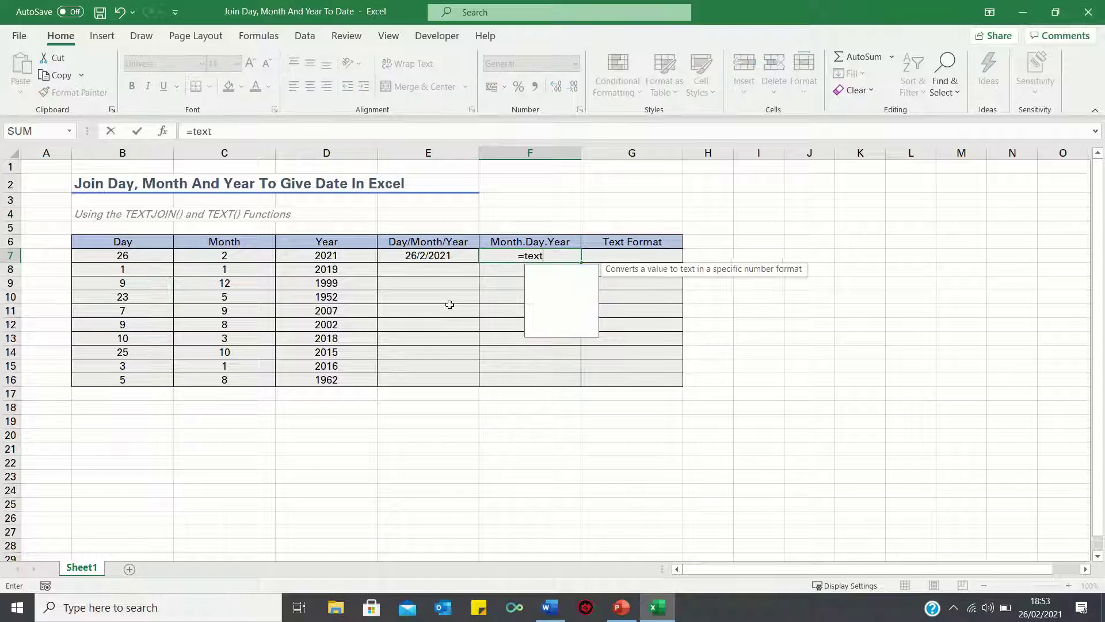
{"action": "type", "text": "join("}
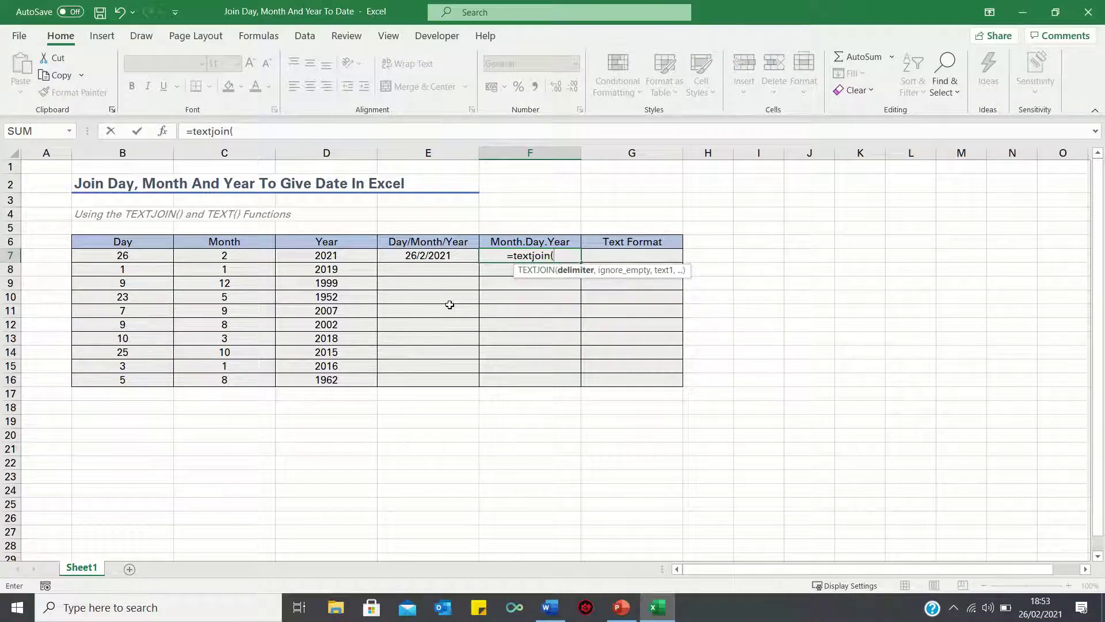
{"action": "type", "text": "\"."}
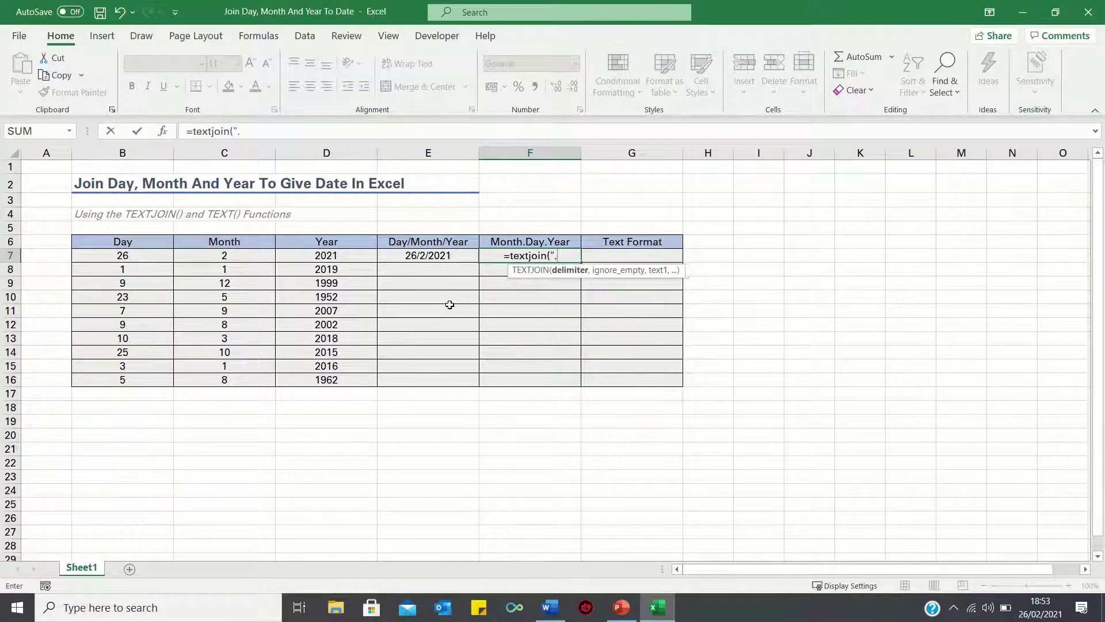
{"action": "type", "text": "\",false"}
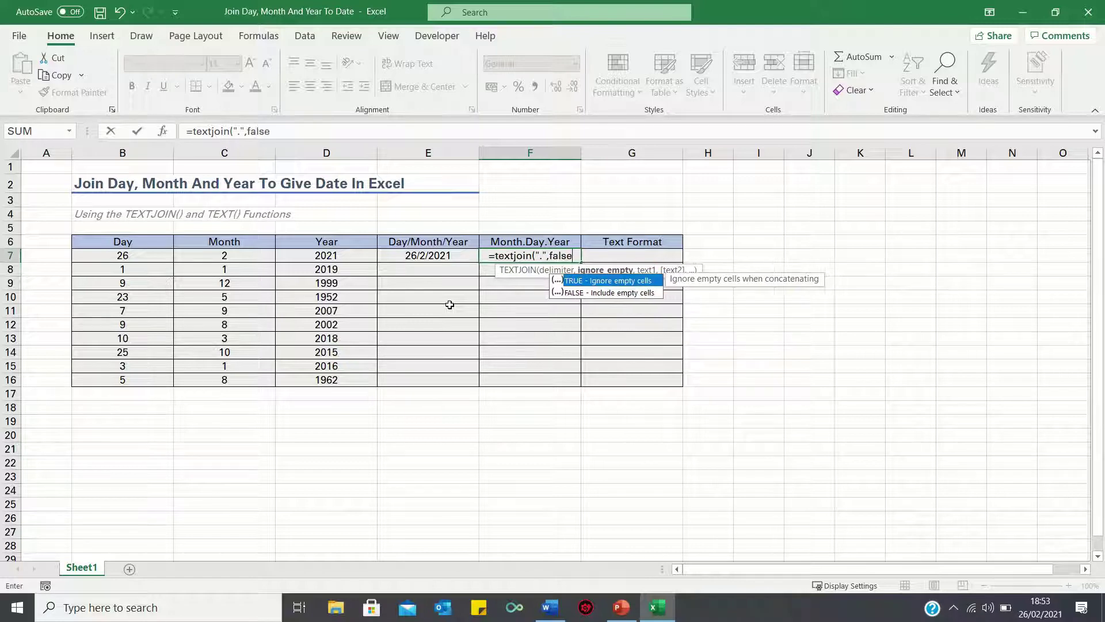
{"action": "type", "text": ","}
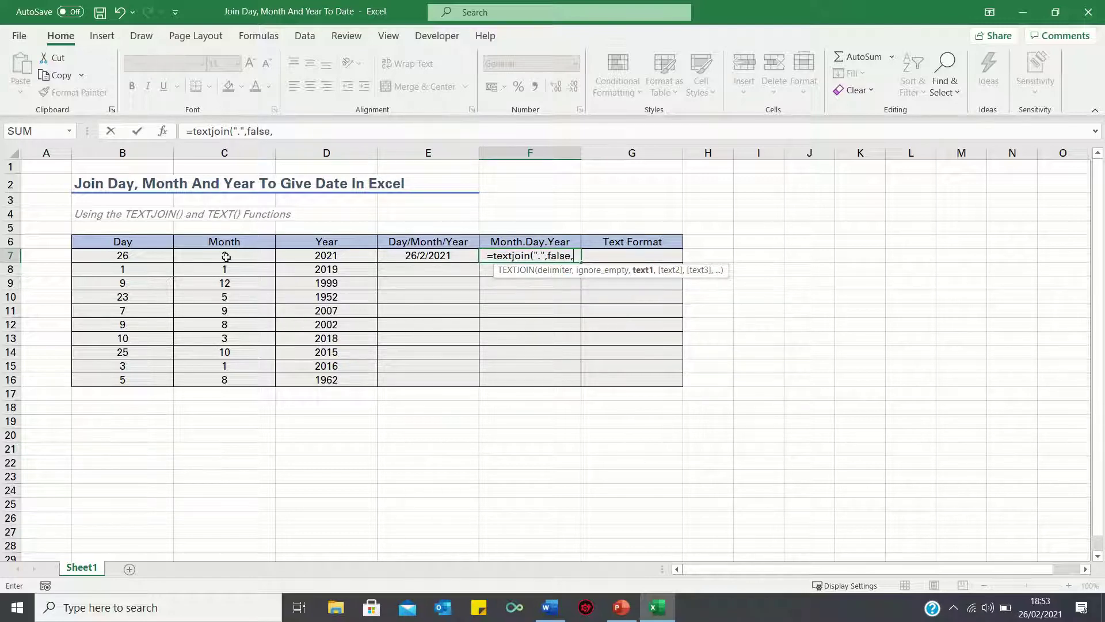
{"action": "left_click", "coordinate": [225, 256]}
{"action": "type", "text": ","}
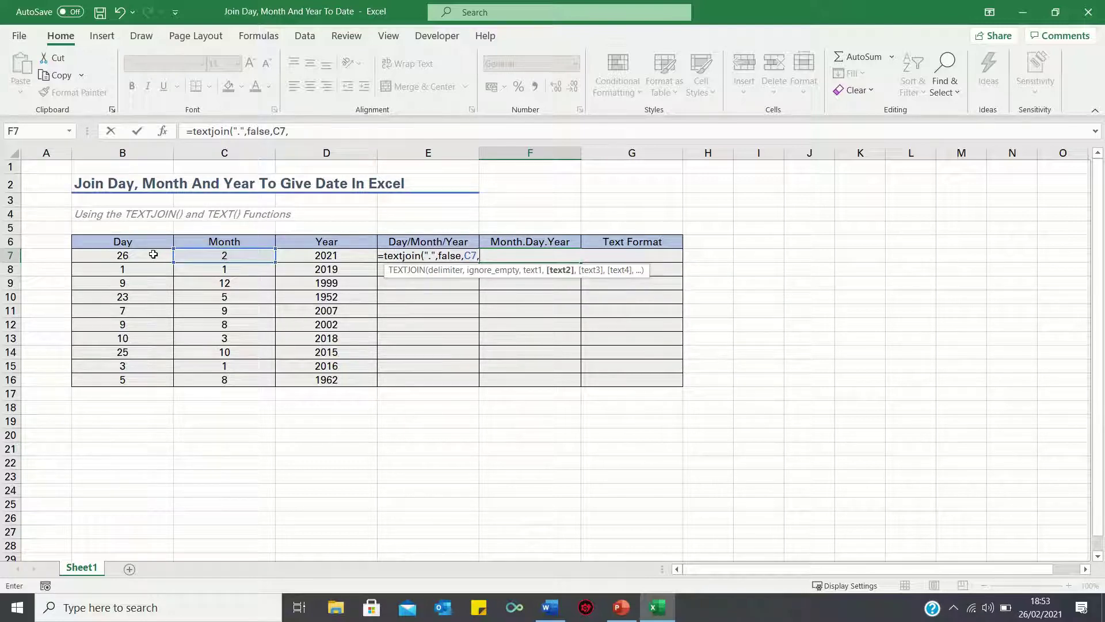
{"action": "left_click", "coordinate": [153, 254]}
{"action": "type", "text": ","}
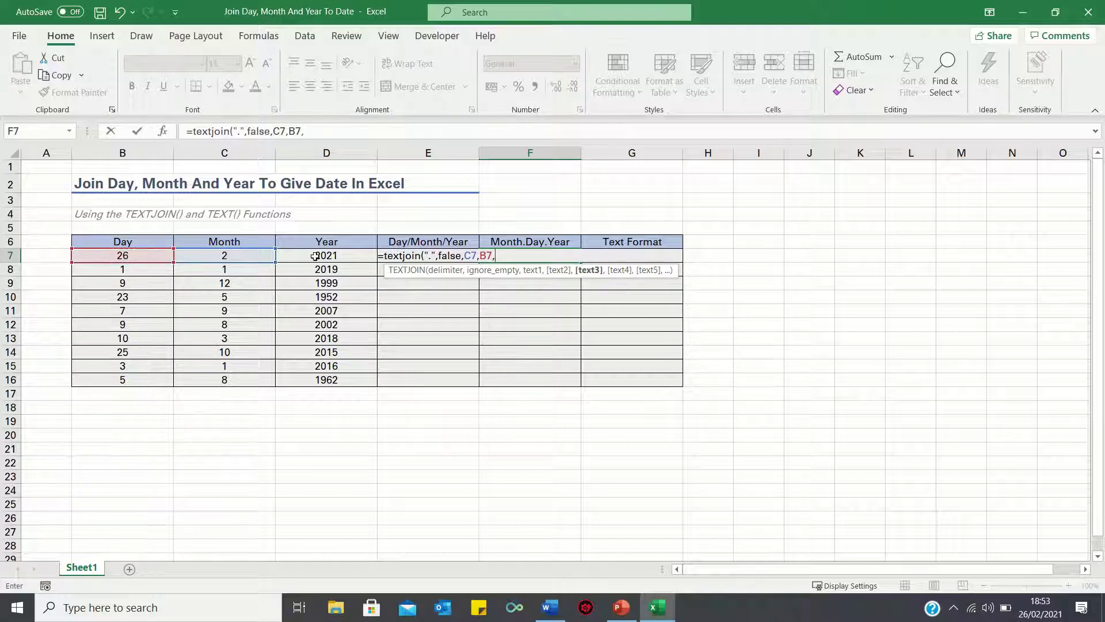
{"action": "left_click", "coordinate": [316, 257]}
{"action": "key", "text": "Return"}
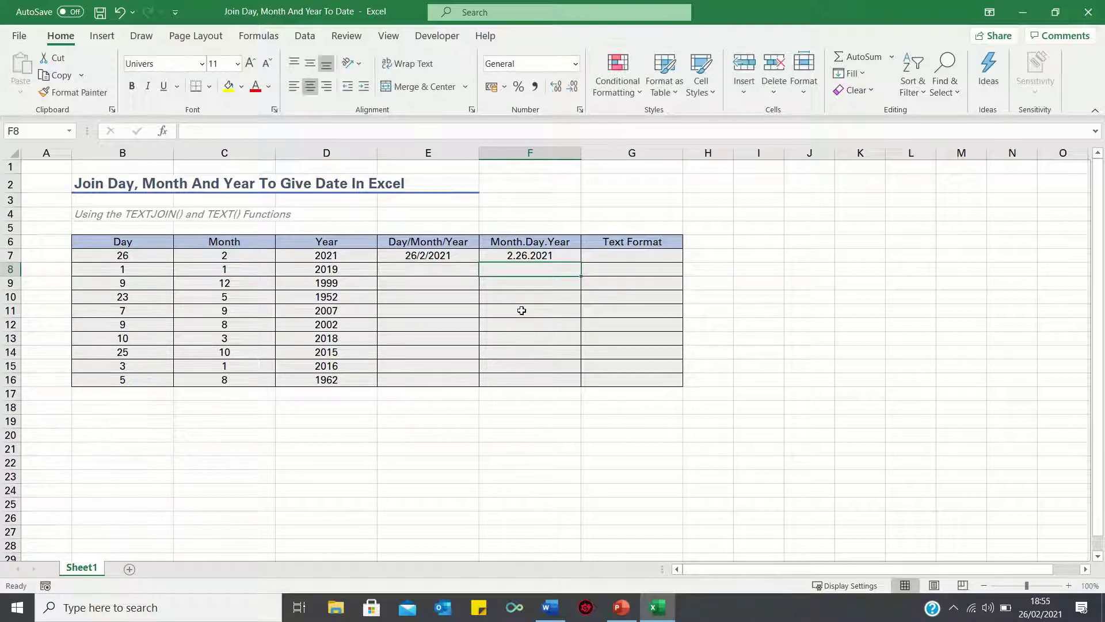
{"action": "key", "text": "Right"}
{"action": "key", "text": "Up"}
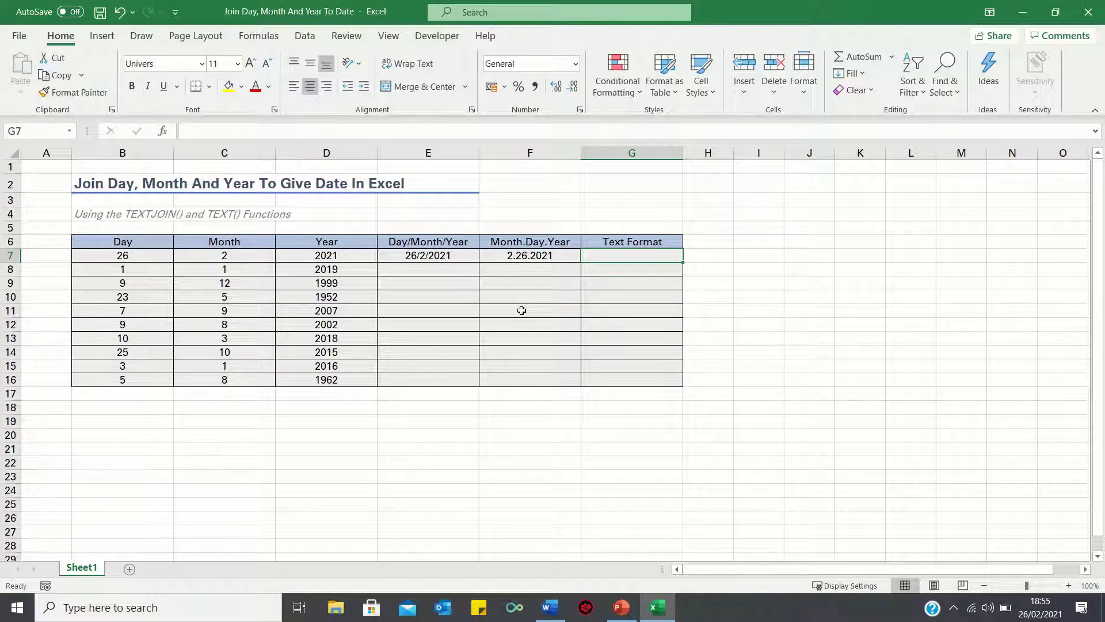
{"action": "type", "text": "=B7"}
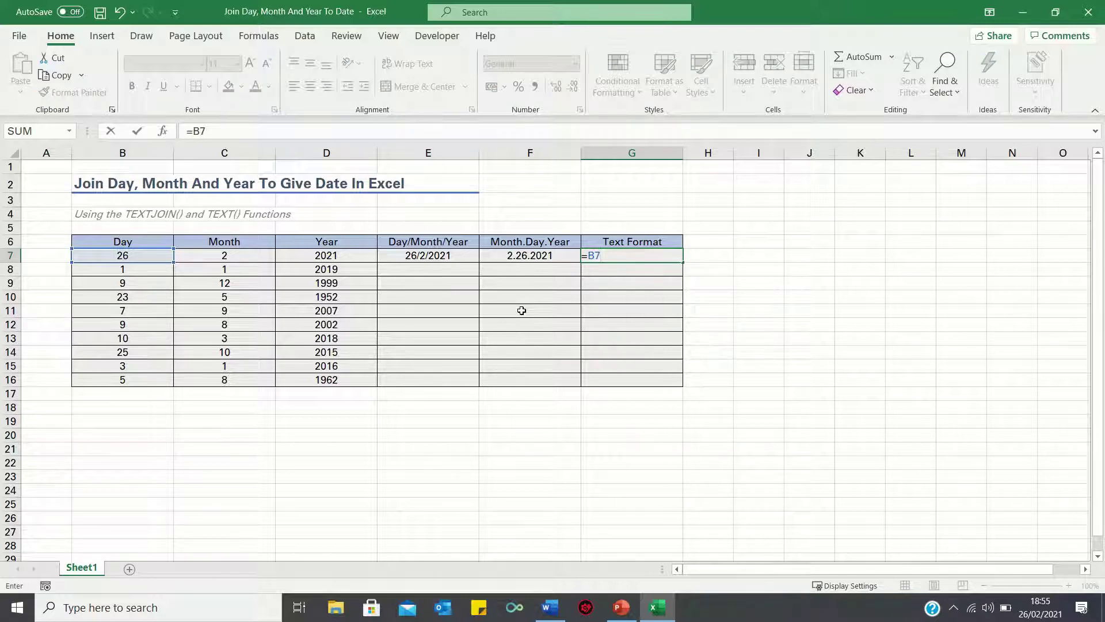
{"action": "type", "text": "&"}
{"action": "type", "text": "TEXT"}
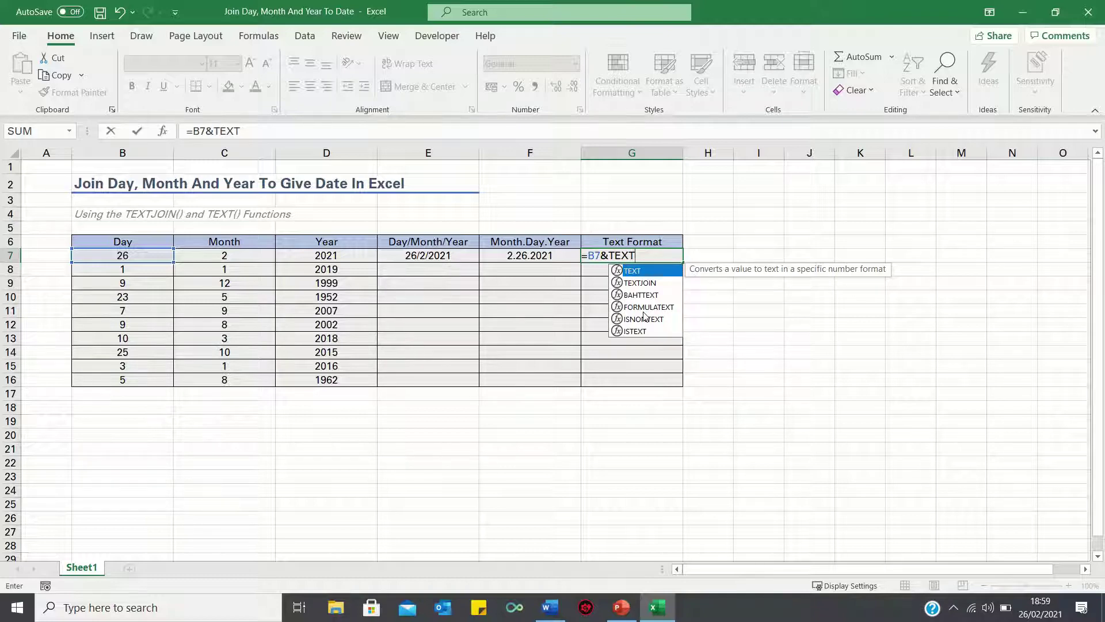
{"action": "type", "text": "("}
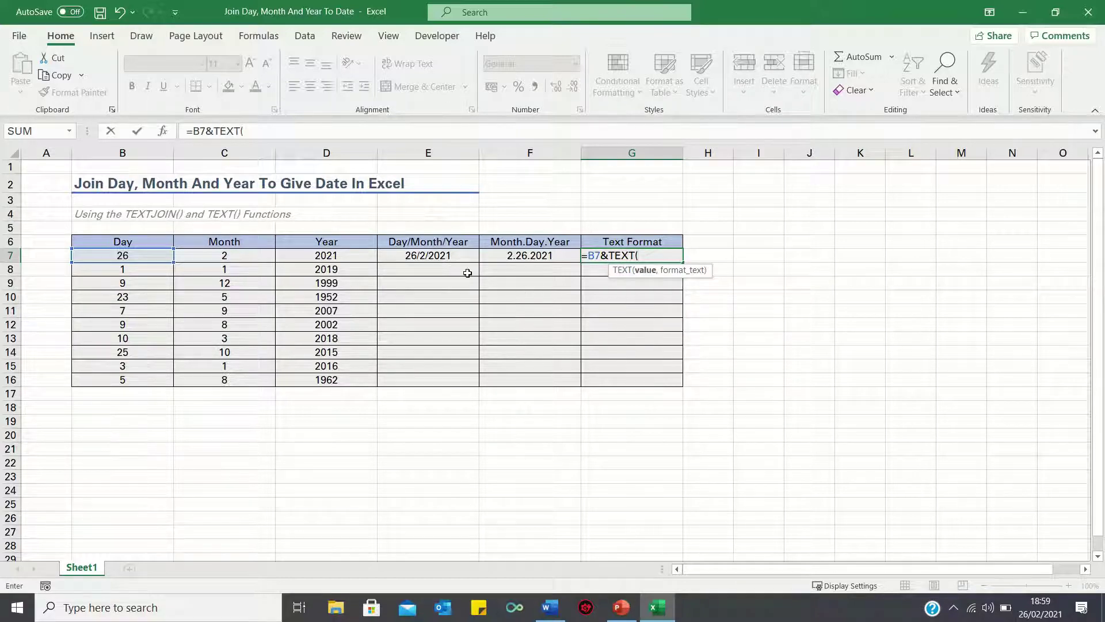
Step: Build =B7&TEXT(E7,"mmmm")&D7 in G7, giving 26February2021
{"action": "left_click", "coordinate": [449, 254]}
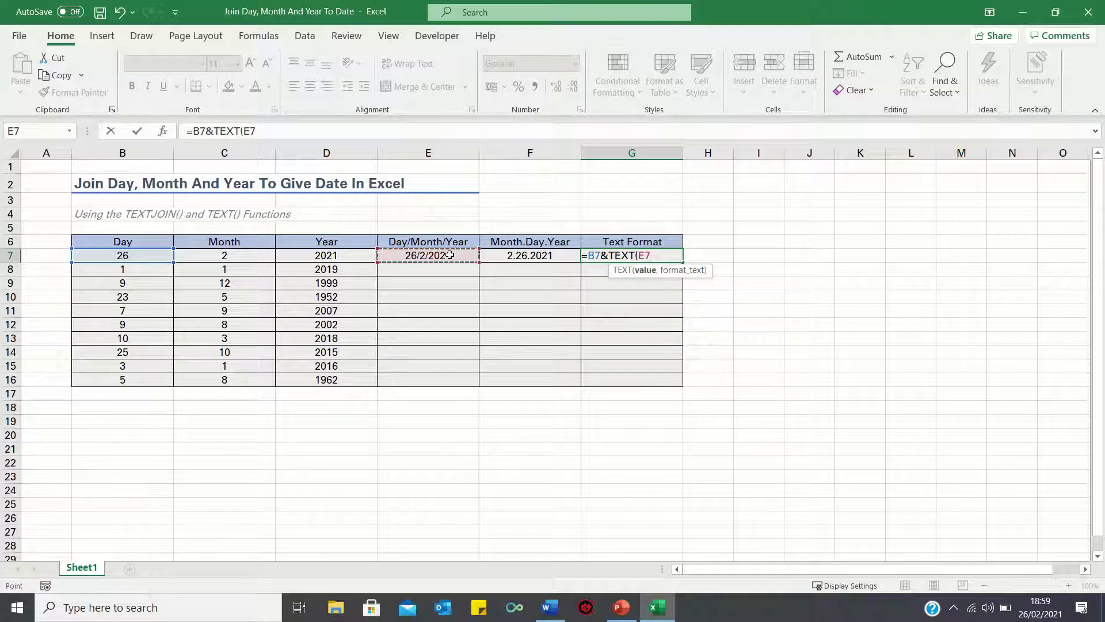
{"action": "type", "text": ",\"m"}
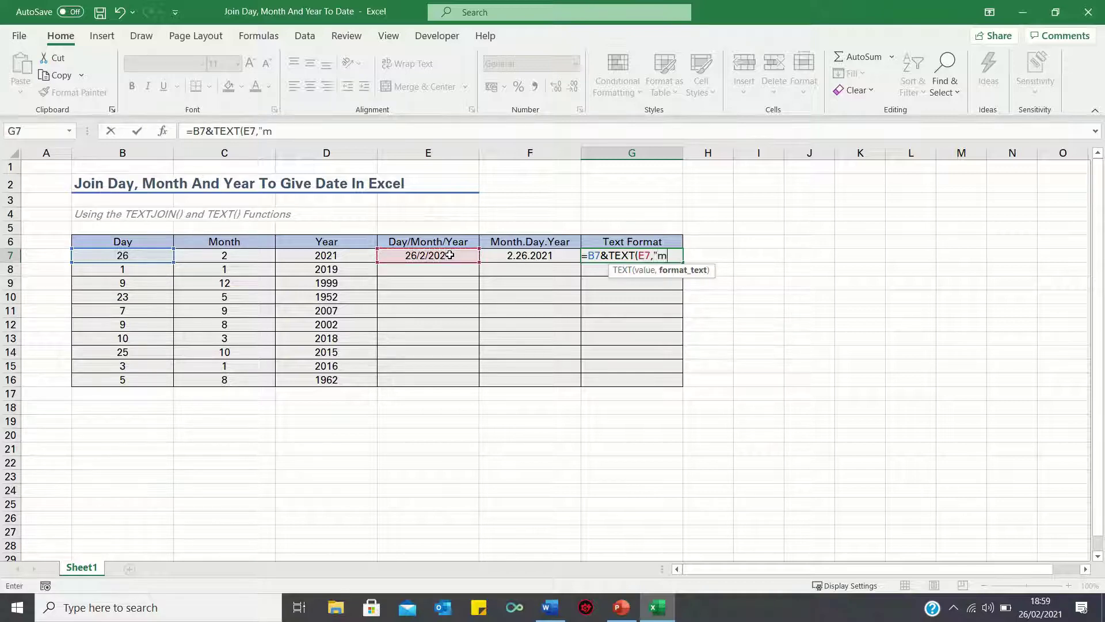
{"action": "type", "text": "mmmm\""}
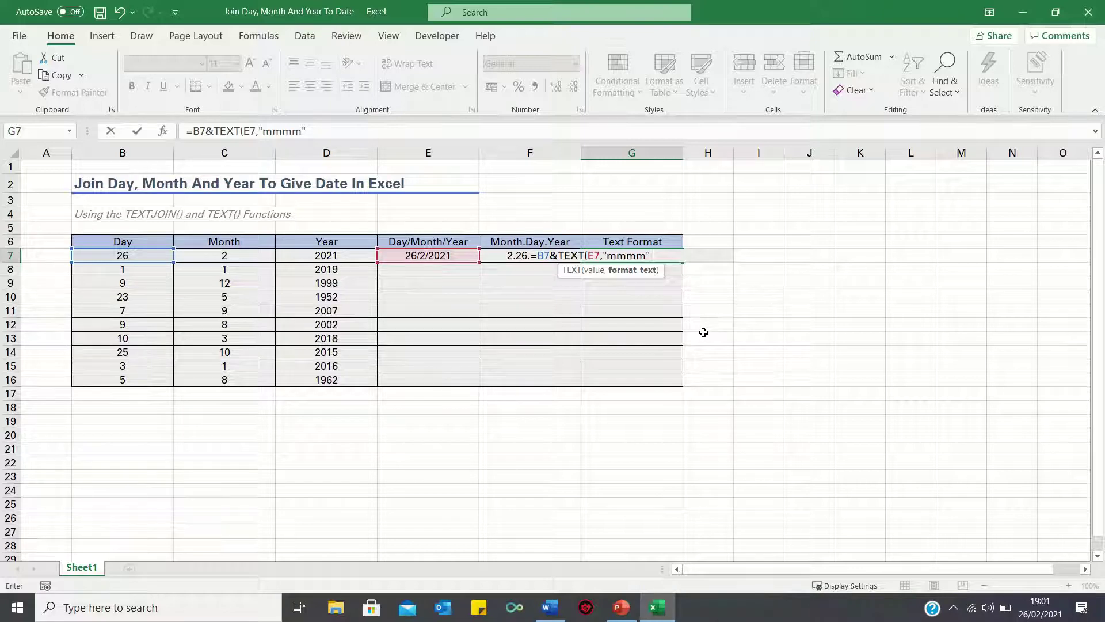
{"action": "type", "text": ")&"}
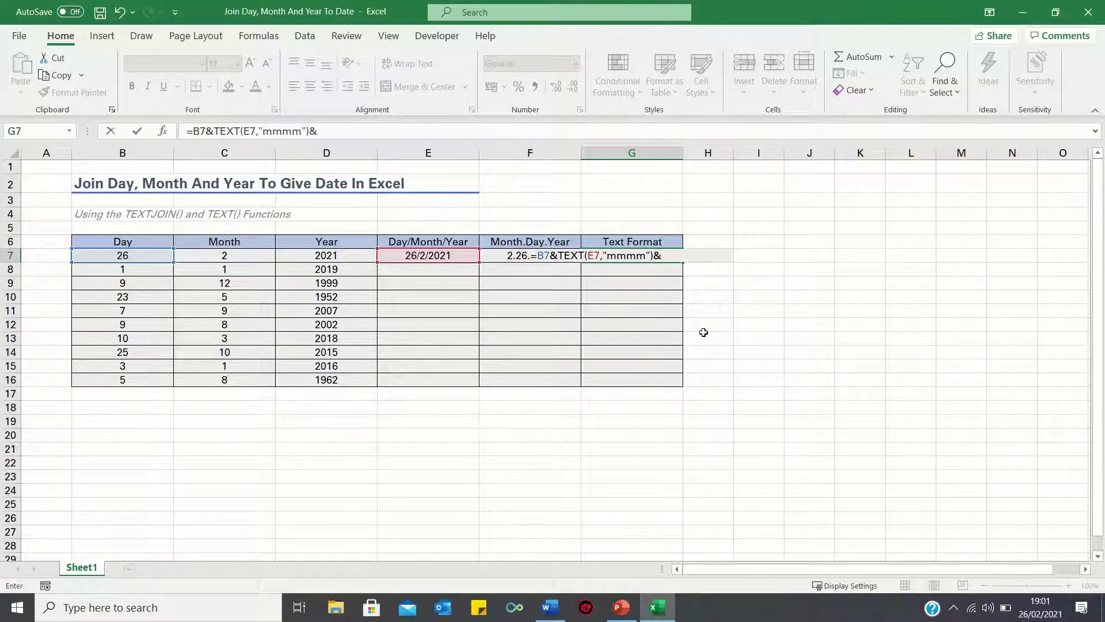
{"action": "left_click", "coordinate": [343, 256]}
{"action": "key", "text": "ctrl+Return"}
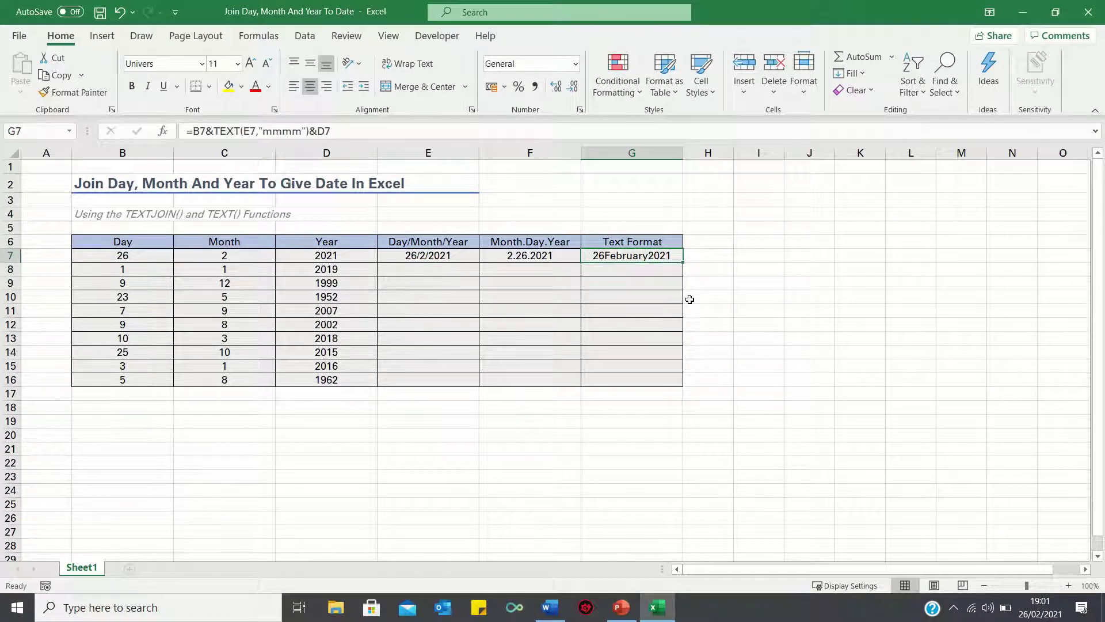
Step: Add space separators to the G7 formula so it reads 26 February 2021
{"action": "left_click", "coordinate": [263, 133]}
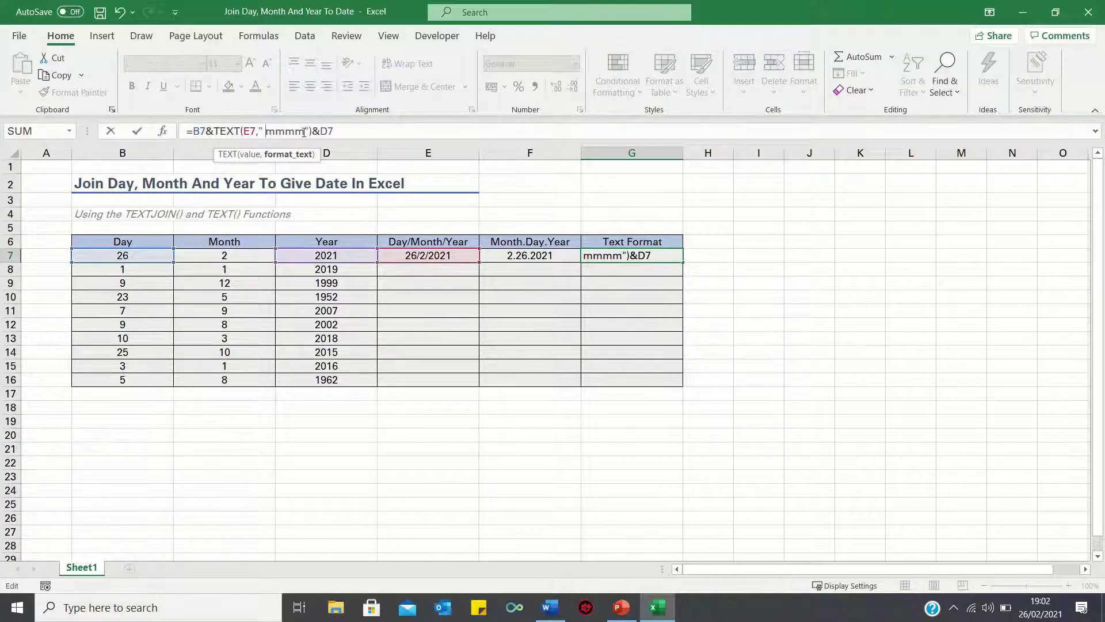
{"action": "key", "text": "Return"}
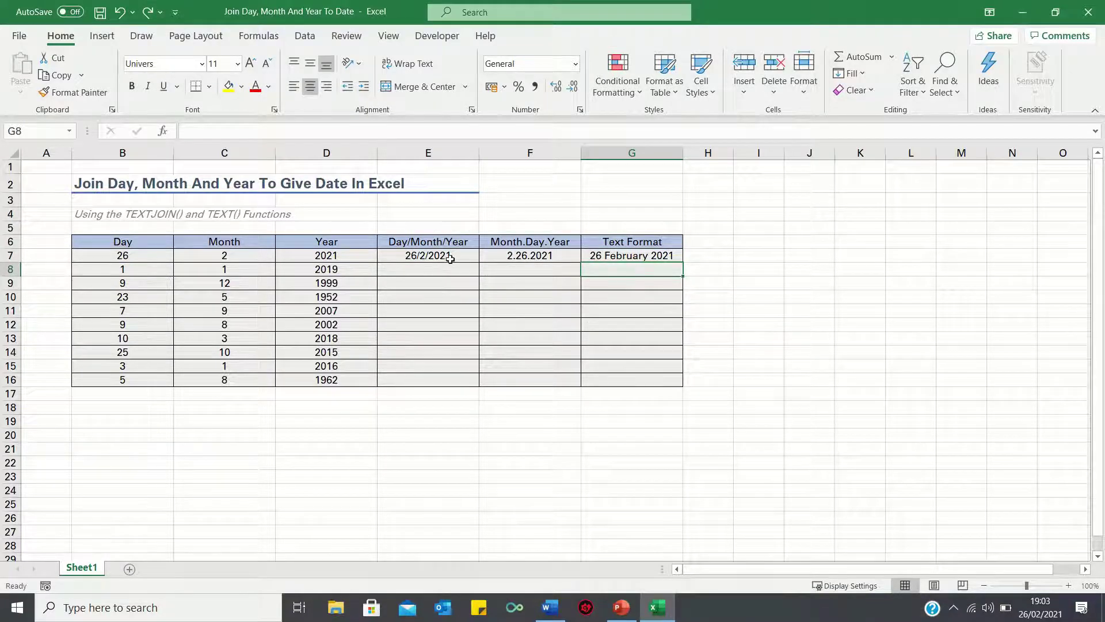
Step: Fill the E7:G7 date formulas down through row 16
{"action": "left_click_drag", "start_coordinate": [450, 257], "coordinate": [610, 254]}
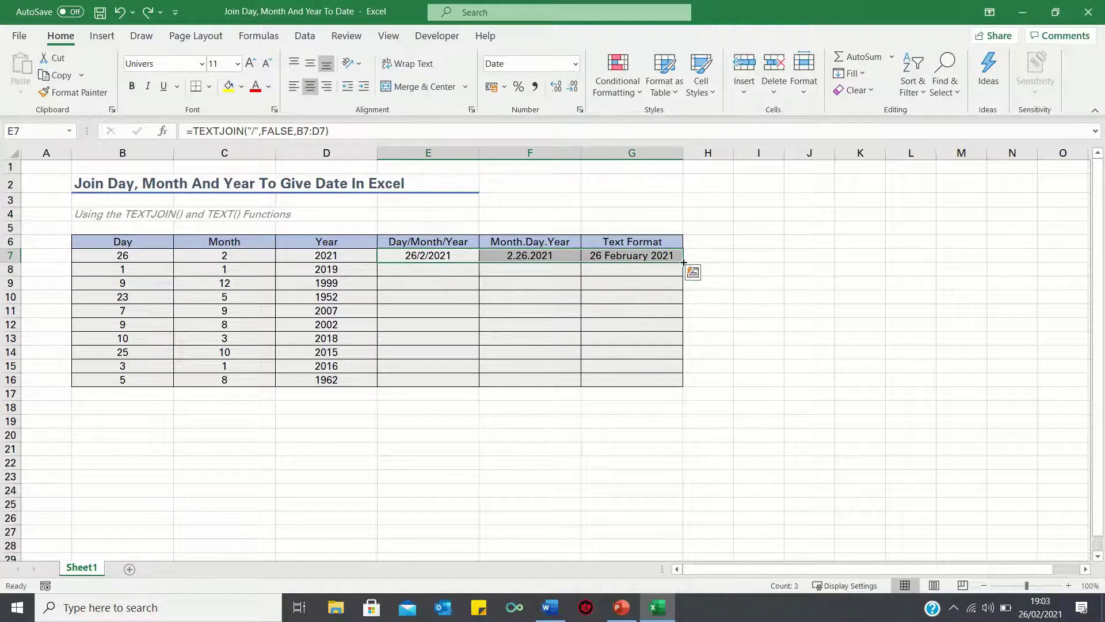
{"action": "left_click_drag", "start_coordinate": [683, 262], "coordinate": [689, 389]}
{"action": "key", "text": "Down"}
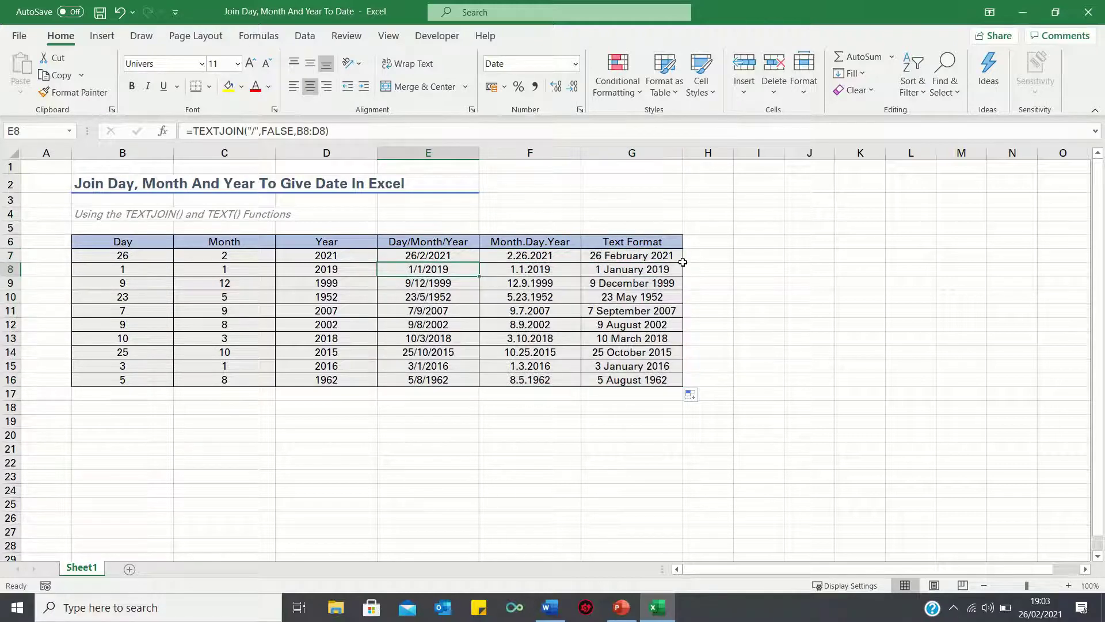